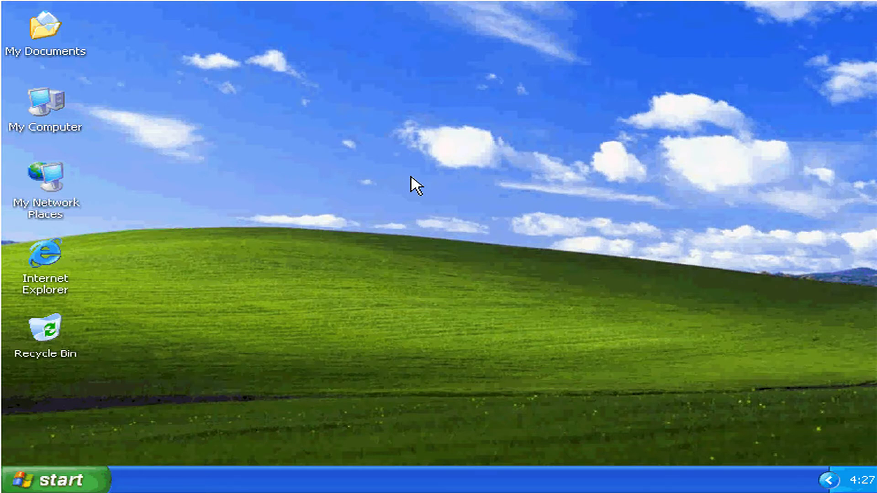
Open the desktop's display properties and choose Marquee as the screen saver.
right_click(411, 178)
left_click(436, 307)
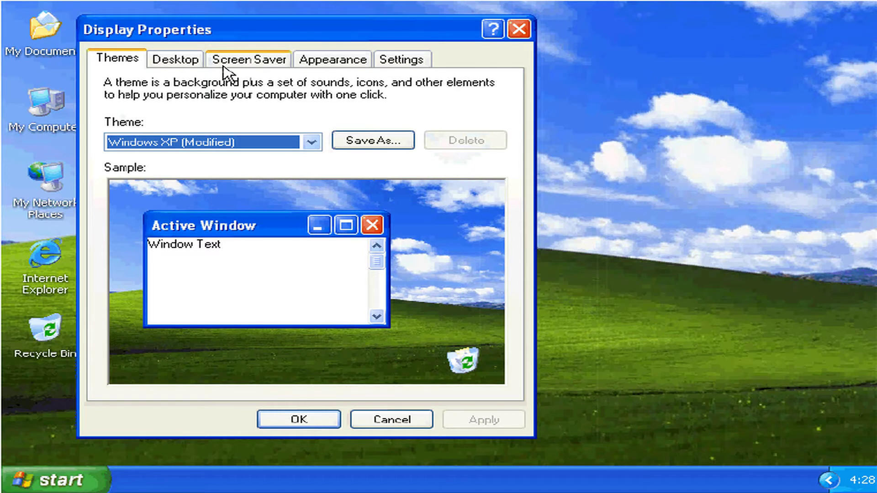
left_click(237, 62)
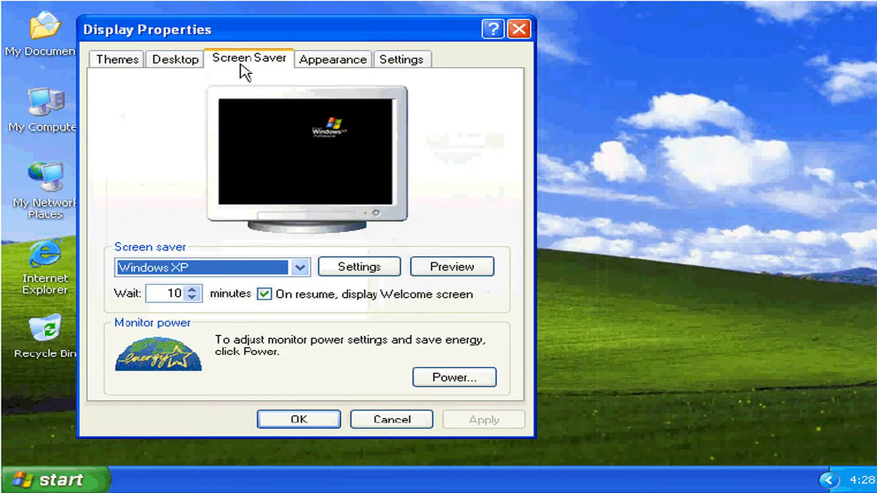
left_click(299, 268)
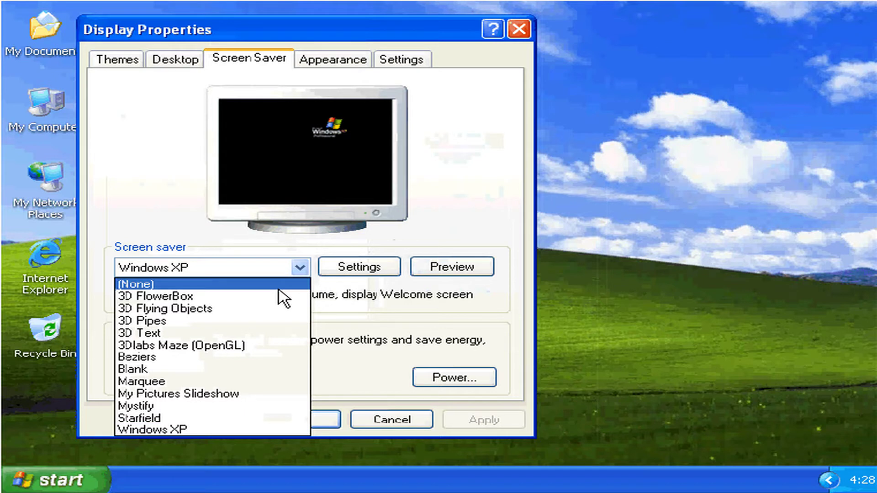
left_click(177, 382)
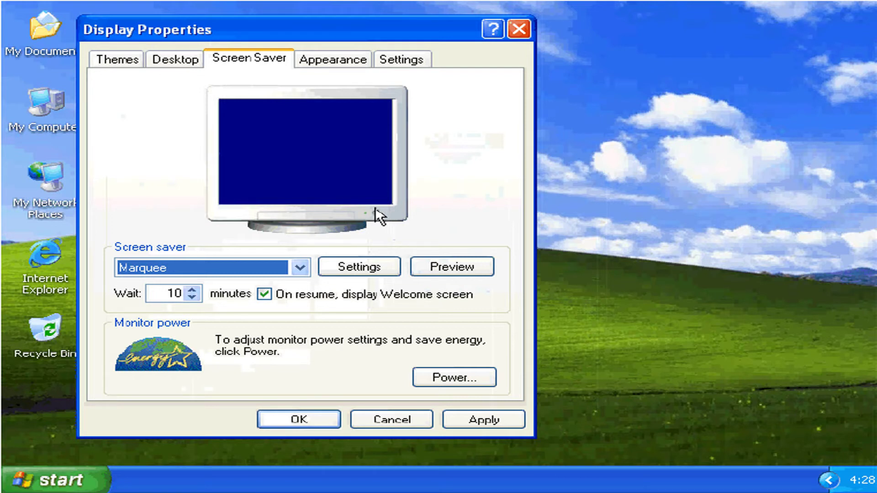
Choose the My Pictures Slideshow screen saver and preview it full screen.
left_click(300, 268)
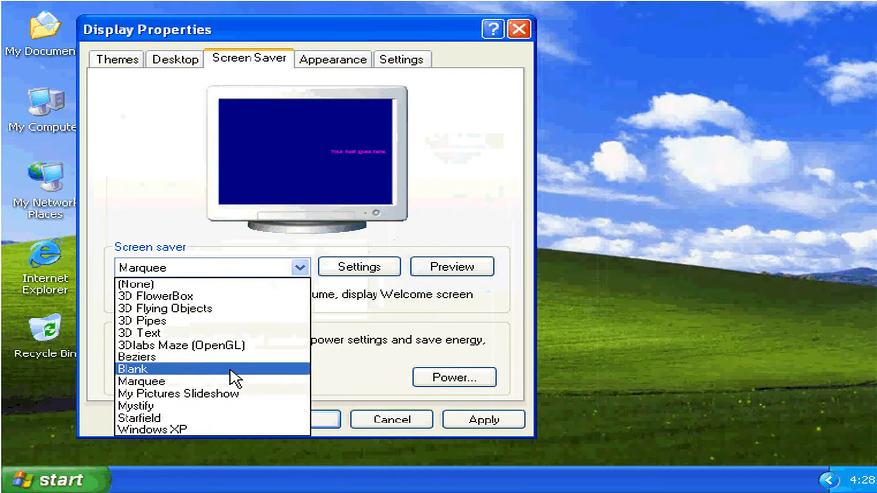
left_click(229, 400)
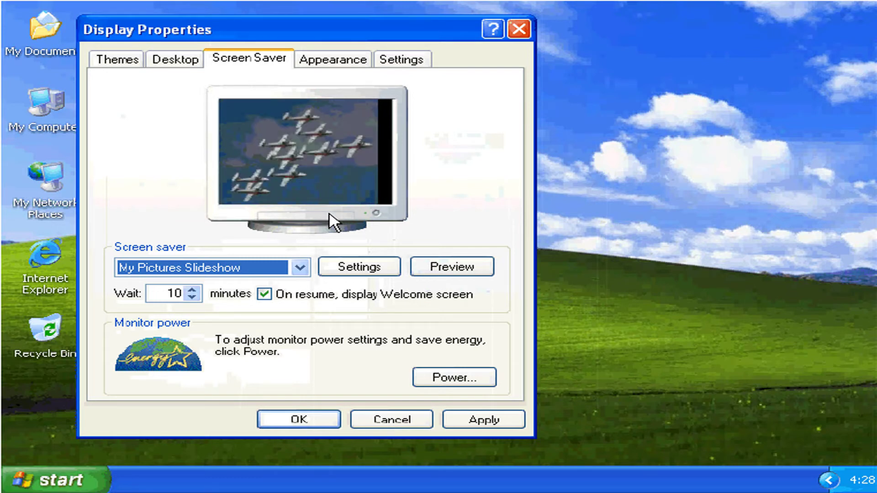
key("alt+v")
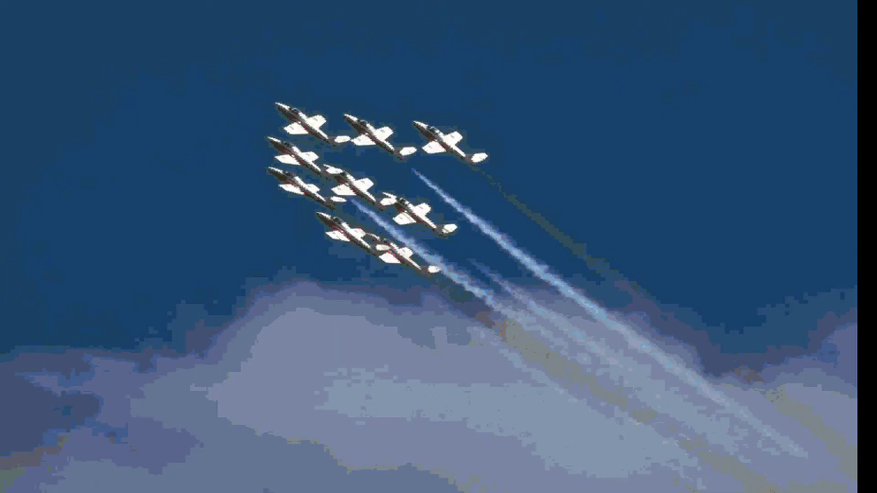
mouse_move(418, 265)
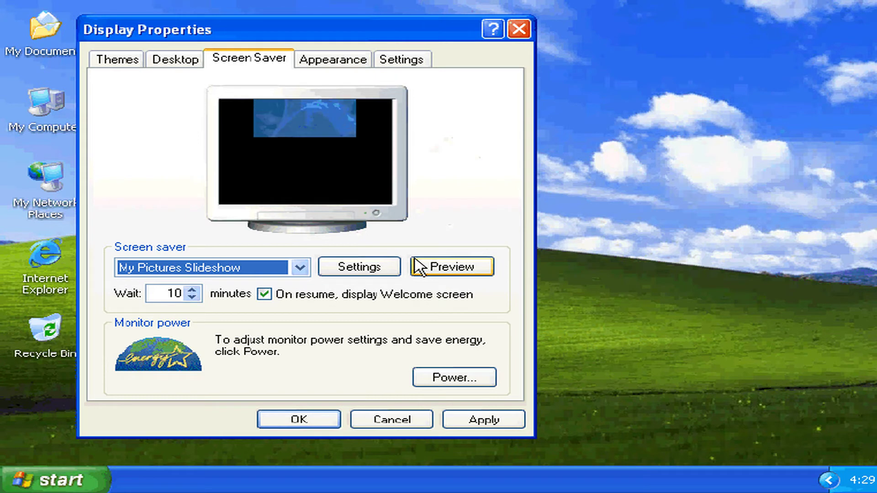
Switch the screen saver back to Marquee and open its setup options.
left_click(300, 268)
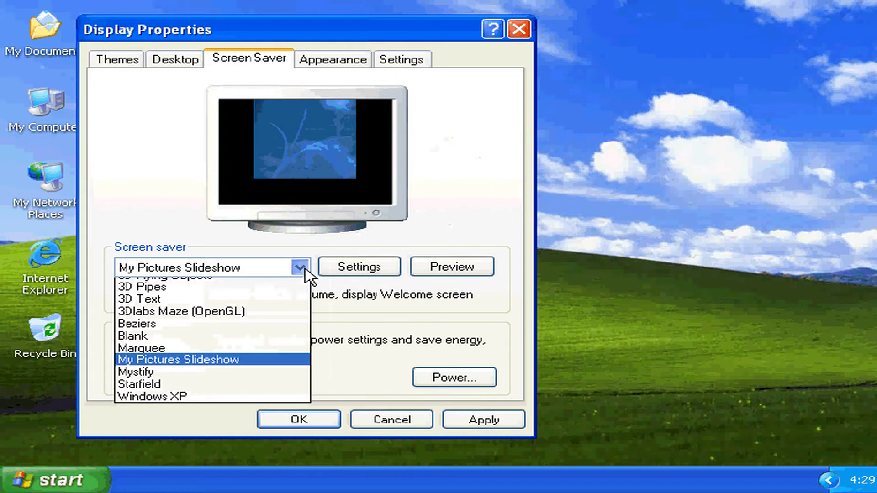
left_click(249, 348)
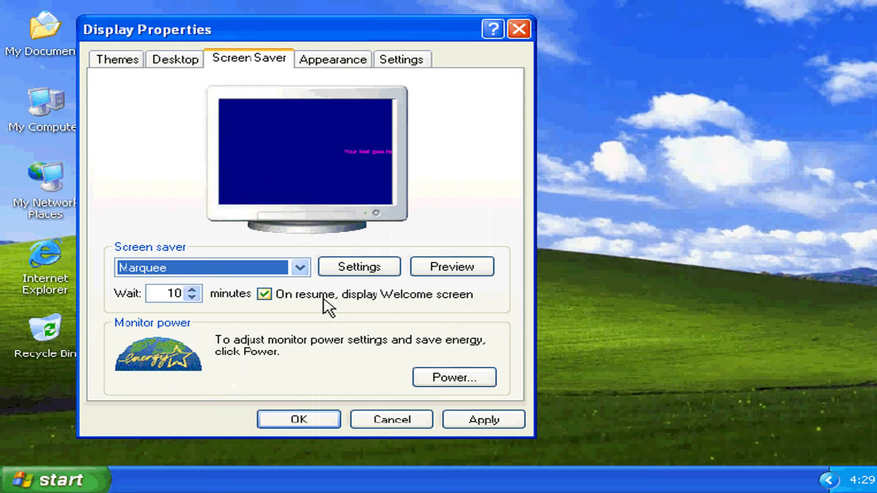
left_click(359, 267)
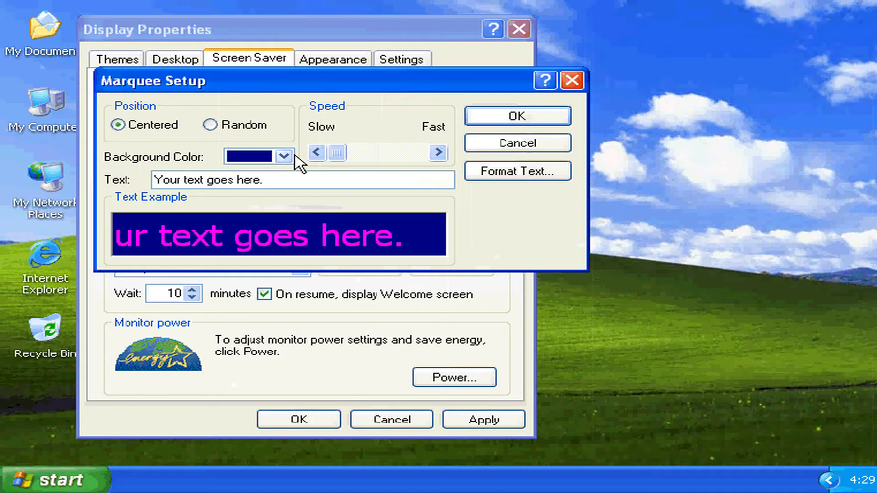
Replace the marquee text with "PC Lab Graphics" and set the background color to medium grey.
left_click(284, 182)
left_click_drag(284, 182, 139, 187)
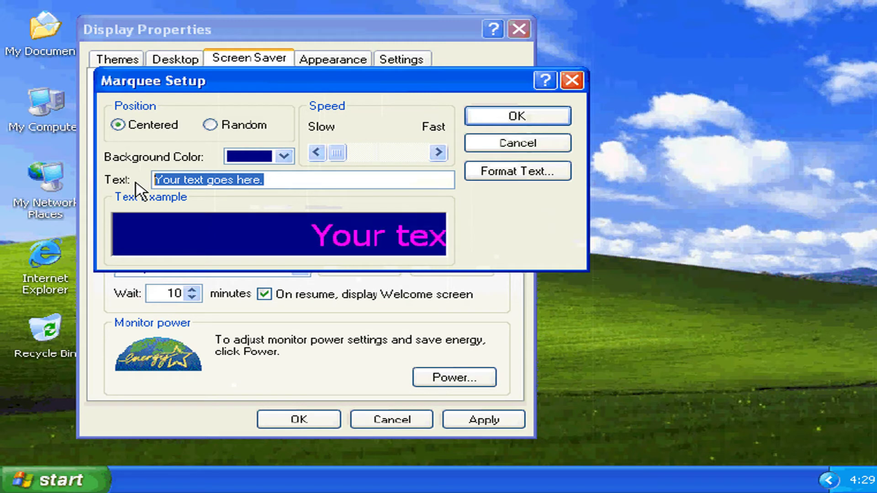
type("P")
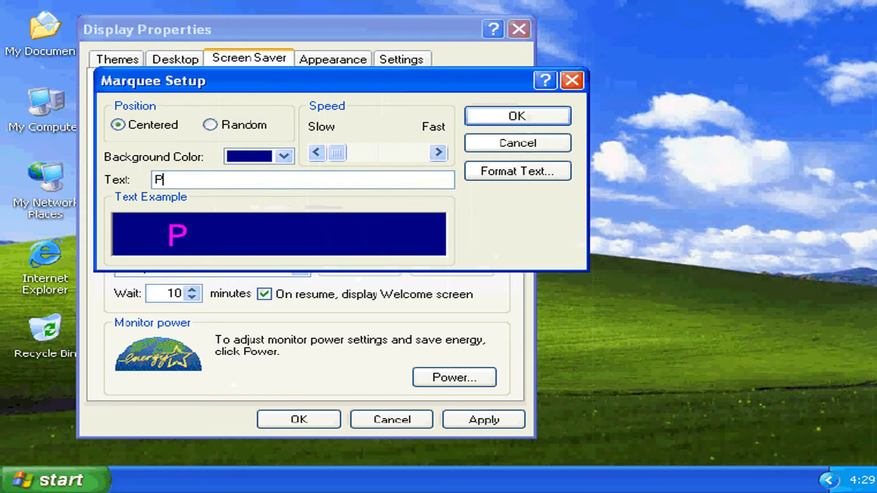
type("C La")
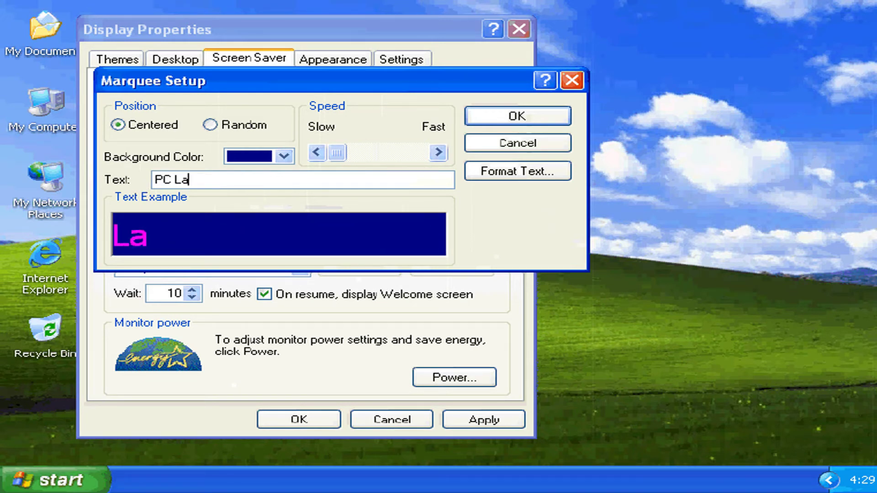
type("b Grap")
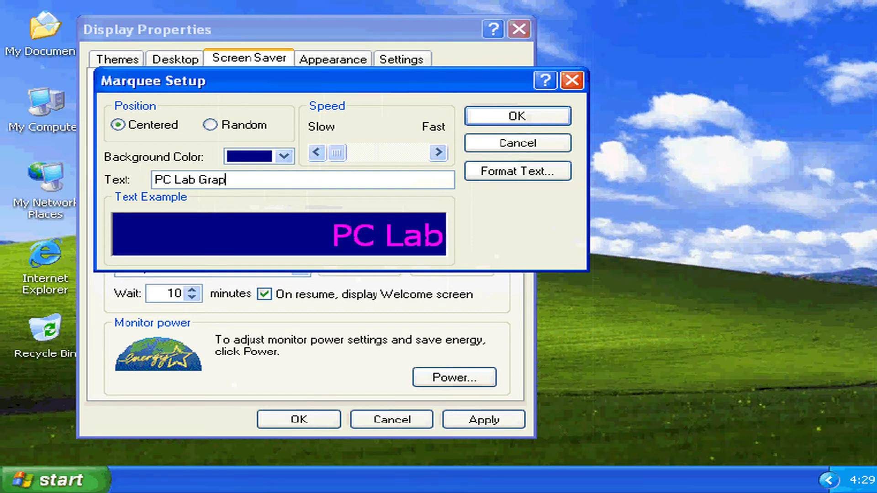
type("hi")
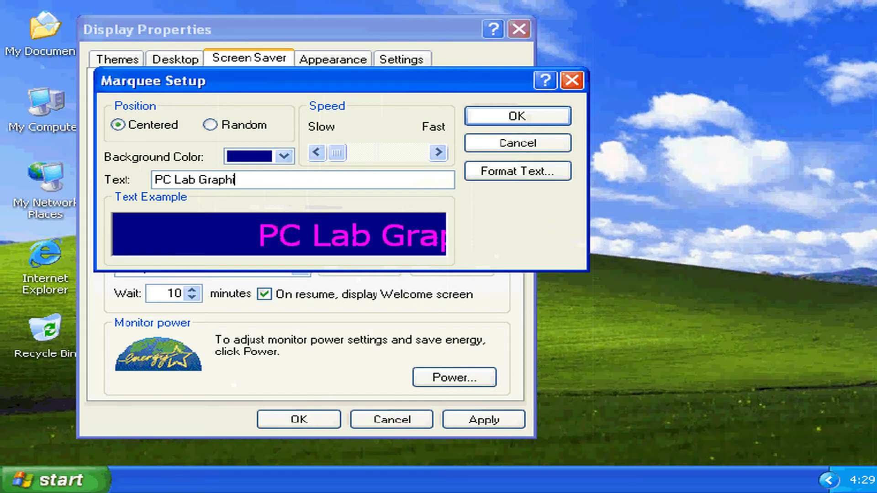
type("cs")
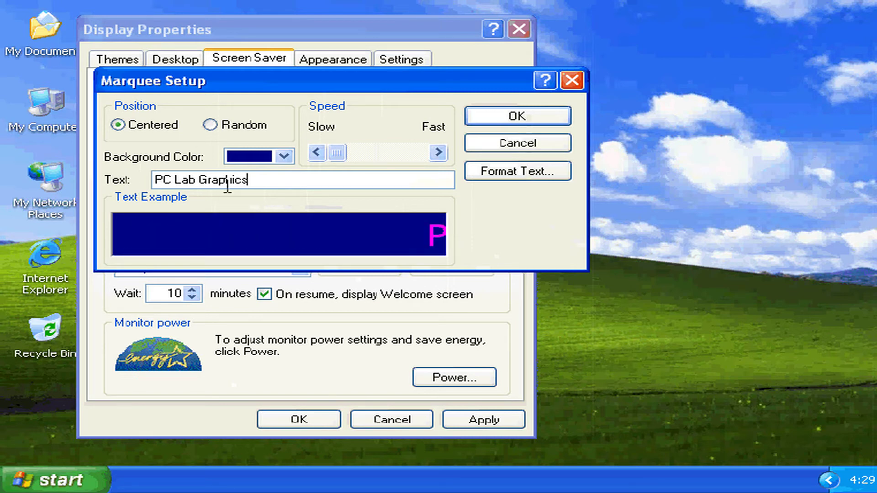
left_click(284, 157)
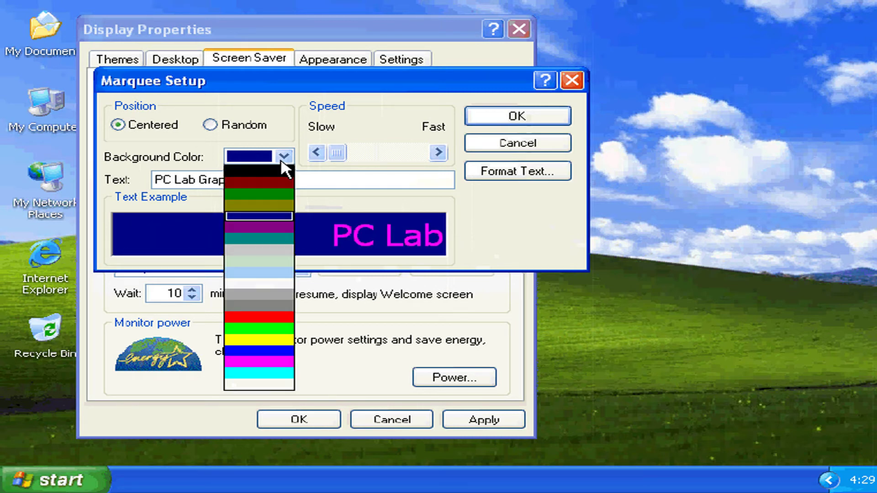
left_click(264, 295)
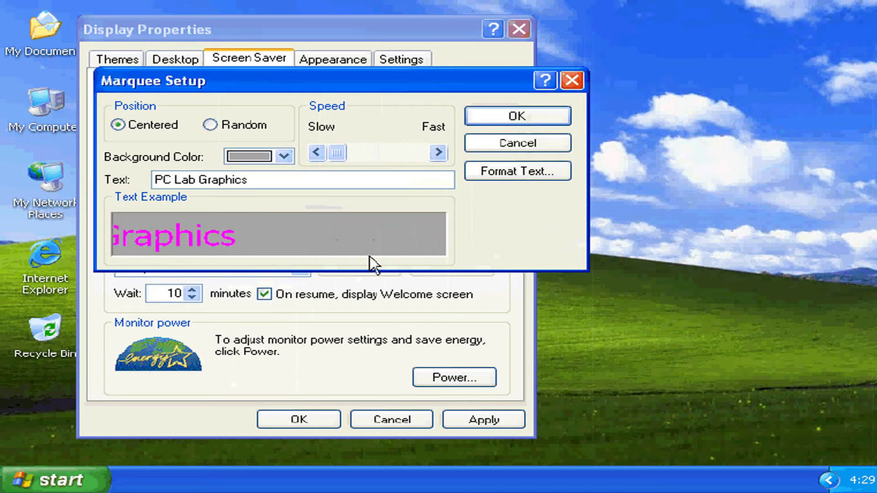
Format the marquee text as Tahoma Italic, size 28, underlined, in White.
left_click(525, 170)
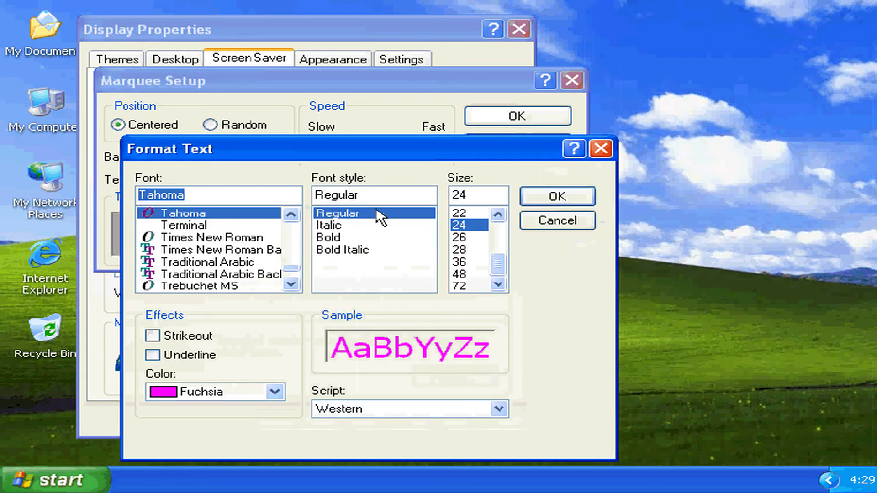
left_click(341, 226)
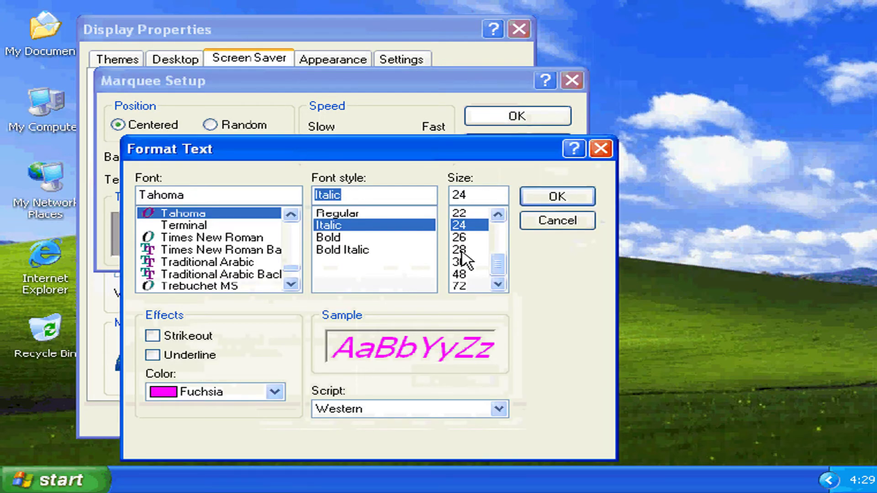
left_click(460, 251)
left_click(185, 355)
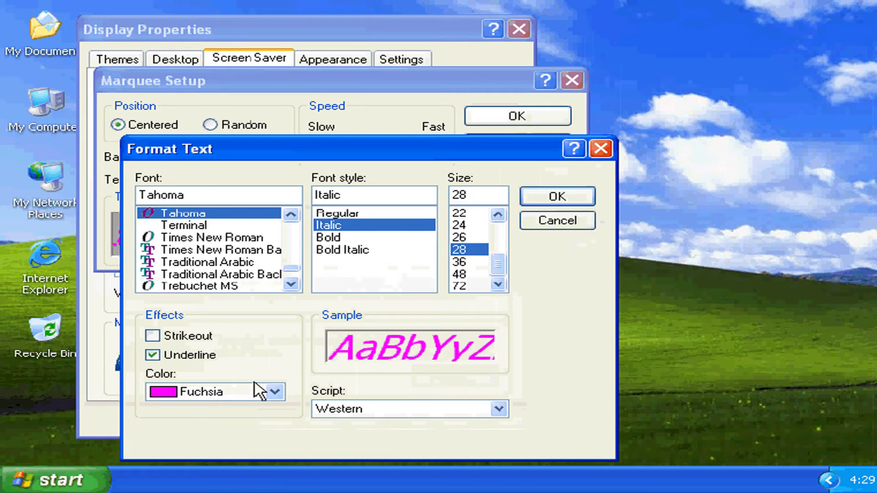
left_click(259, 392)
left_click(270, 375)
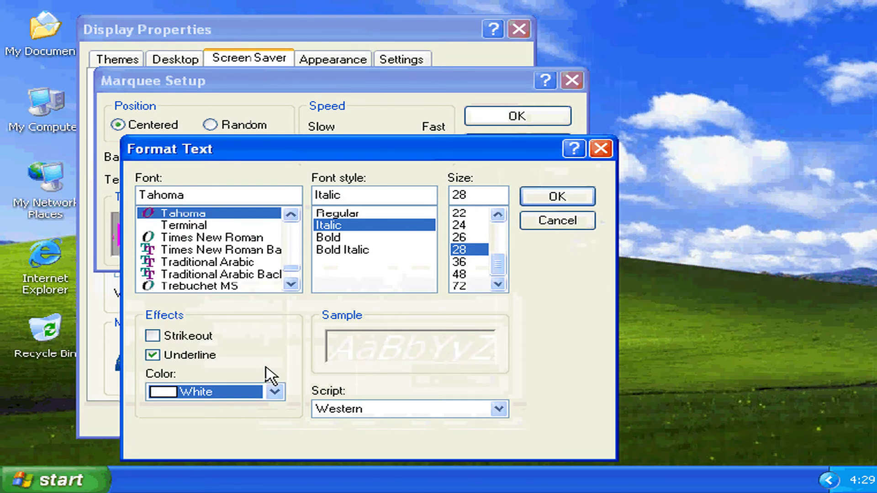
left_click(541, 200)
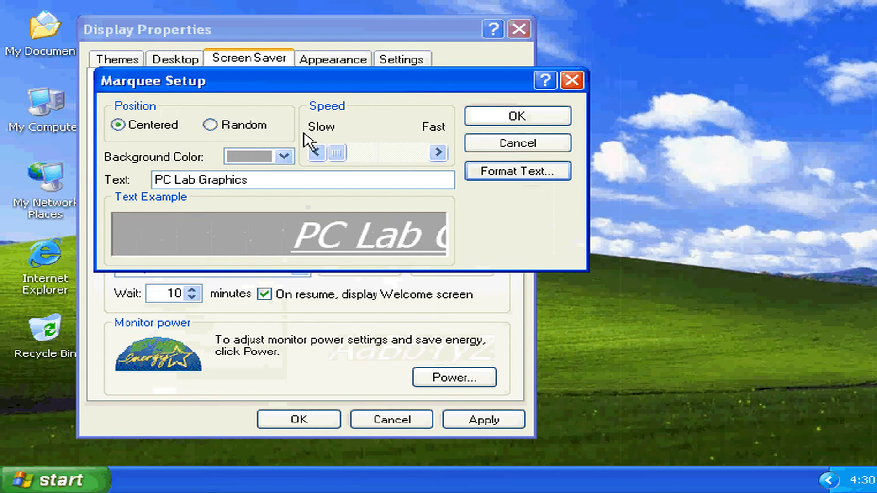
Keep the marquee speed near the slow end, confirm the marquee setup and preview the screen saver.
mouse_move(335, 154)
left_mouse_down()
mouse_move(402, 157)
mouse_move(339, 158)
left_mouse_up()
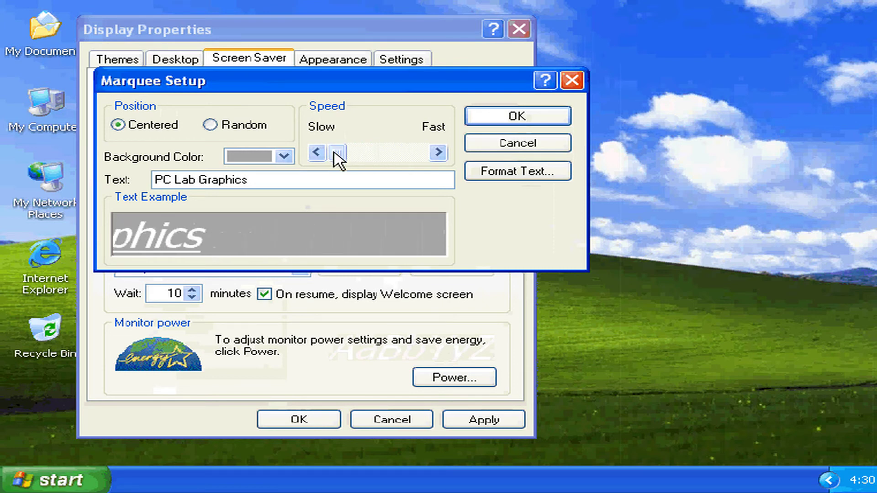
left_click(512, 122)
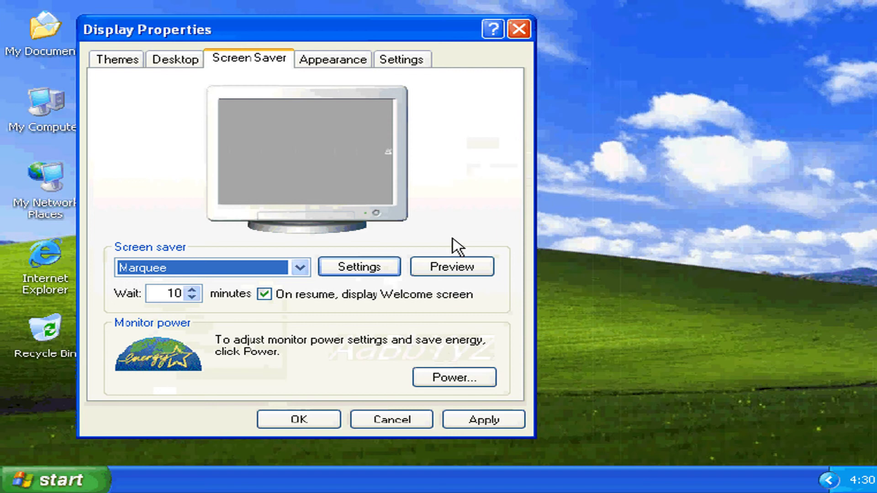
left_click(449, 269)
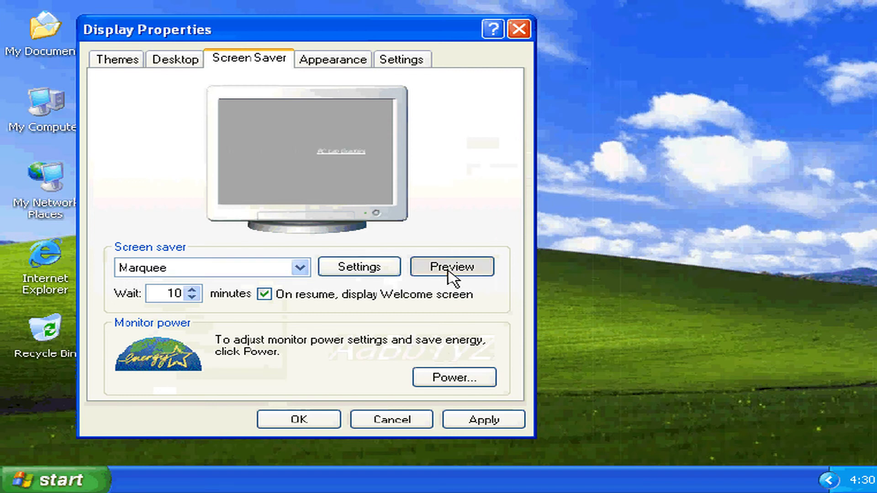